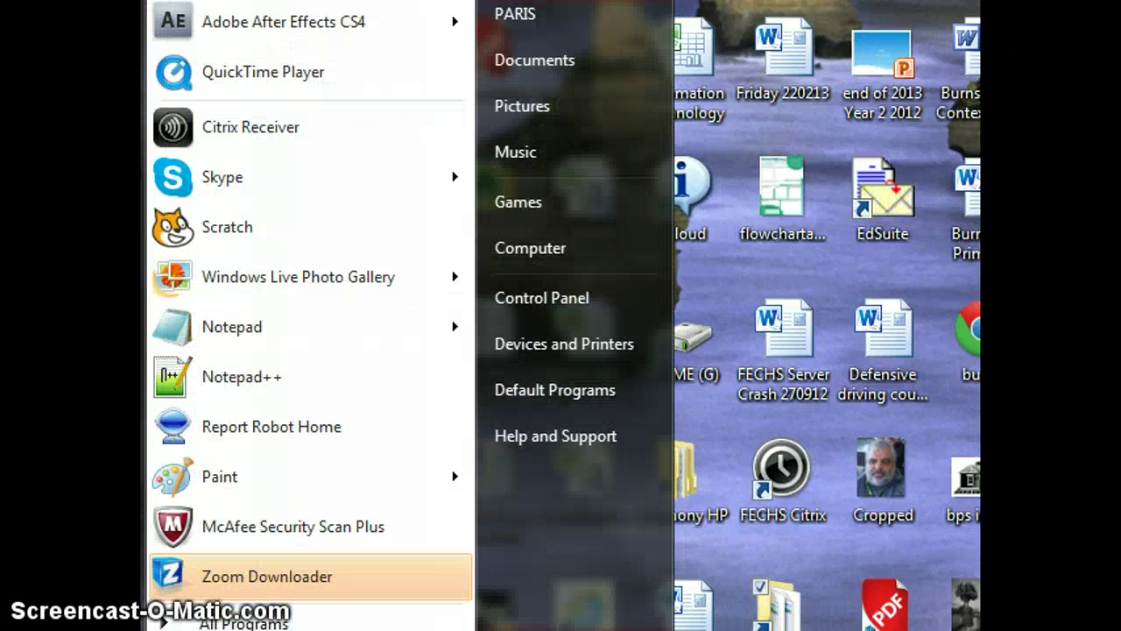
# Launch Notepad with a blank document, enlarge its window, and browse the menus.
pyautogui.click(232, 327)
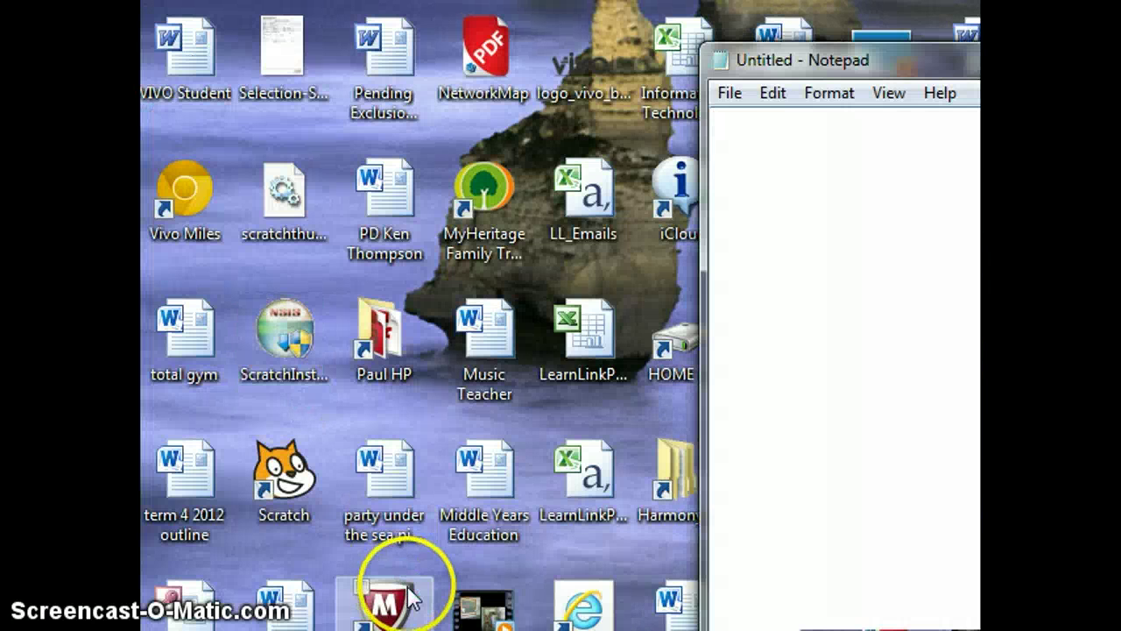
pyautogui.moveTo(840, 59); pyautogui.dragTo(560, 2)
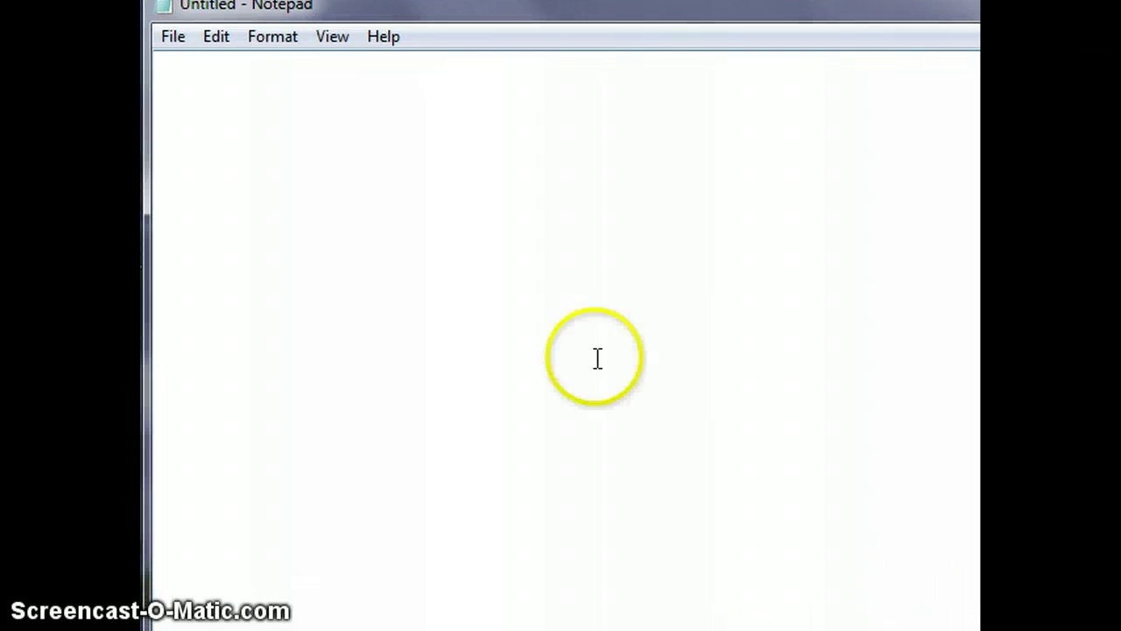
pyautogui.click(172, 36)
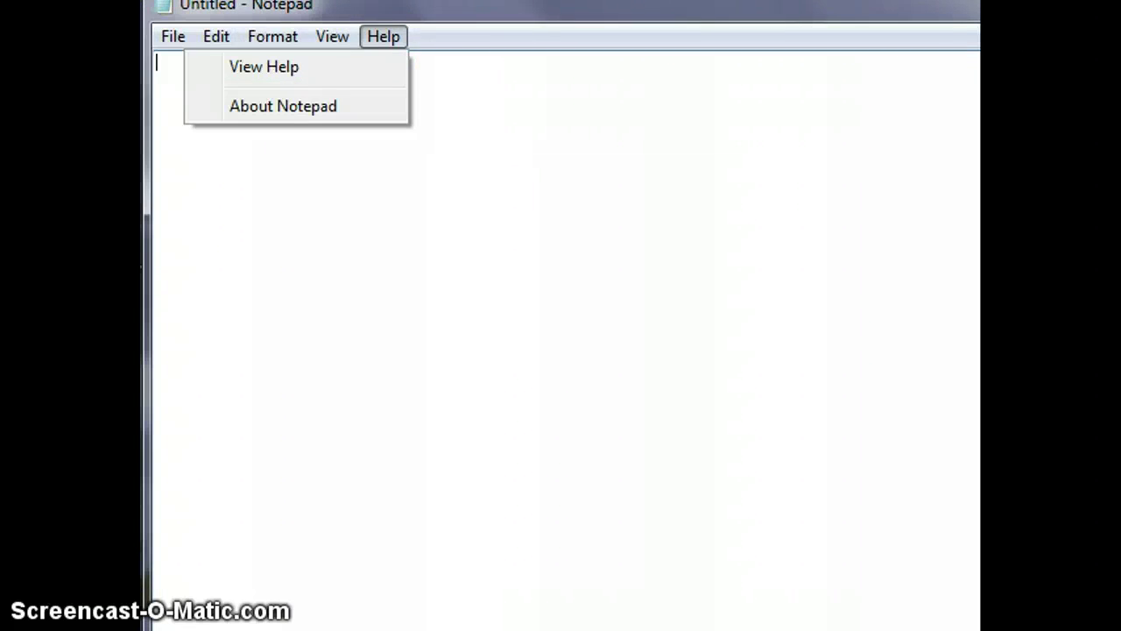
pyautogui.press('Escape')
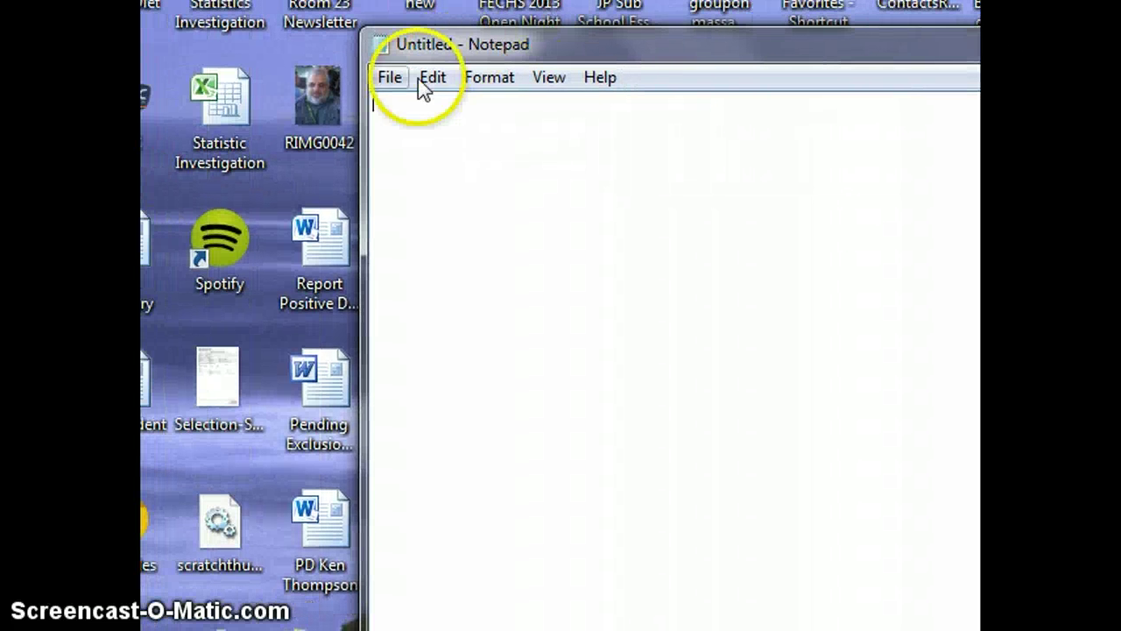
# Save the empty document as first.html in the Desktop folder.
pyautogui.click(390, 77)
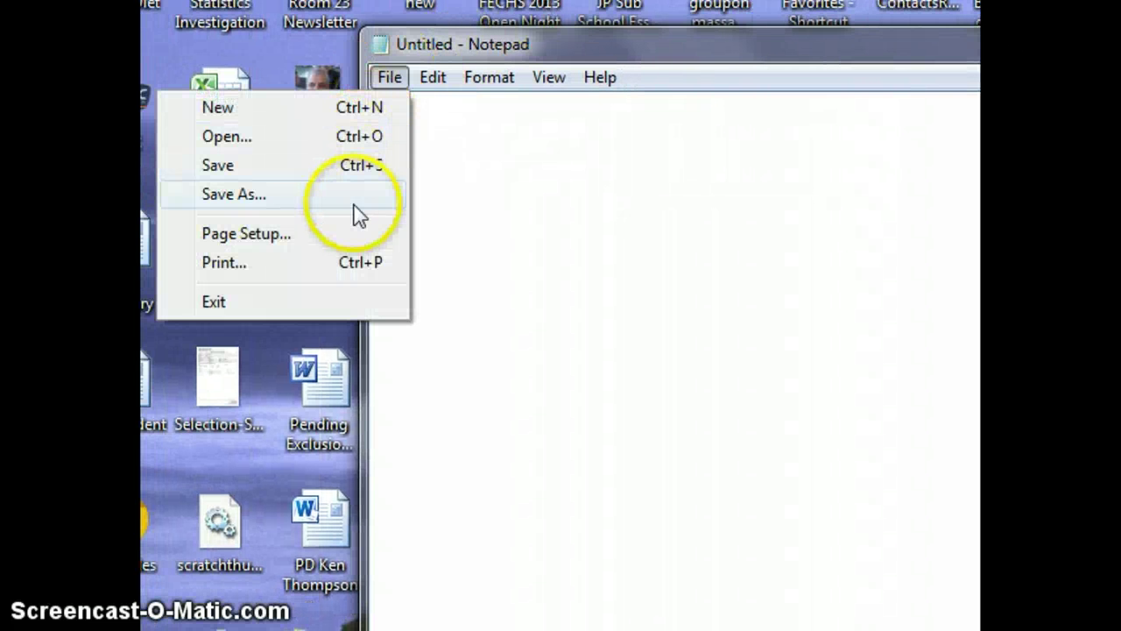
pyautogui.click(271, 196)
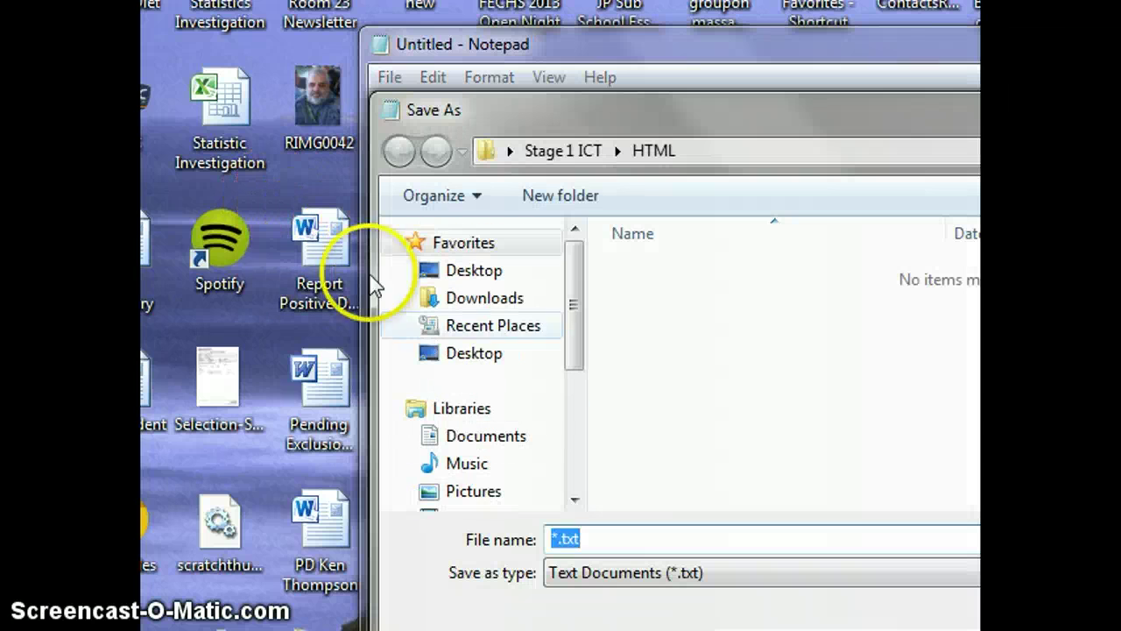
pyautogui.click(736, 539)
pyautogui.doubleClick(718, 540)
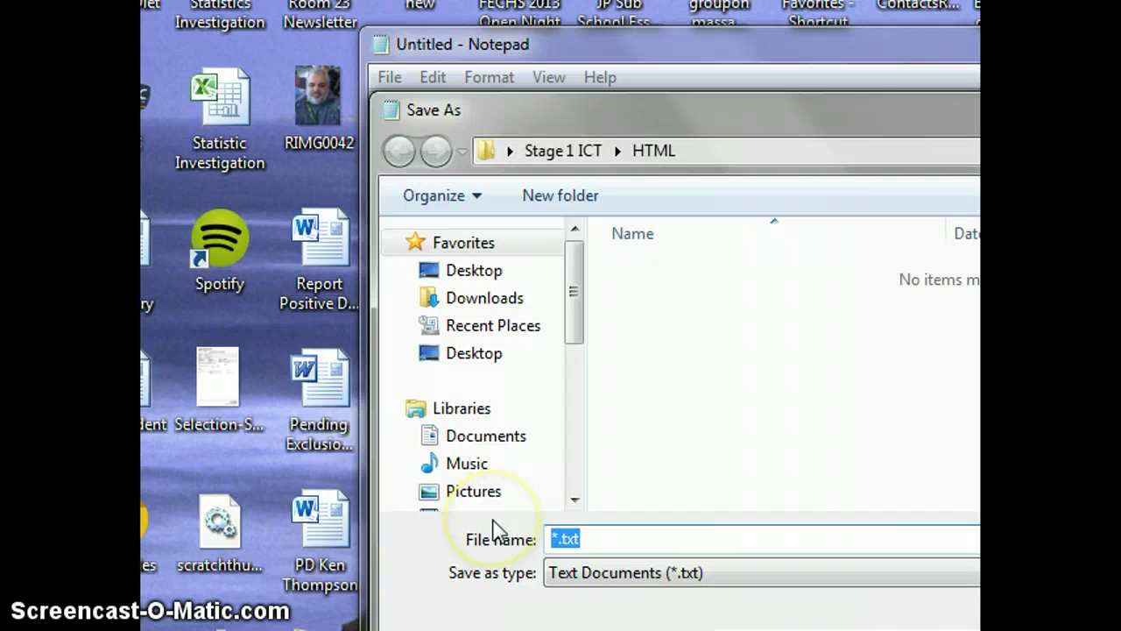
pyautogui.write('first')
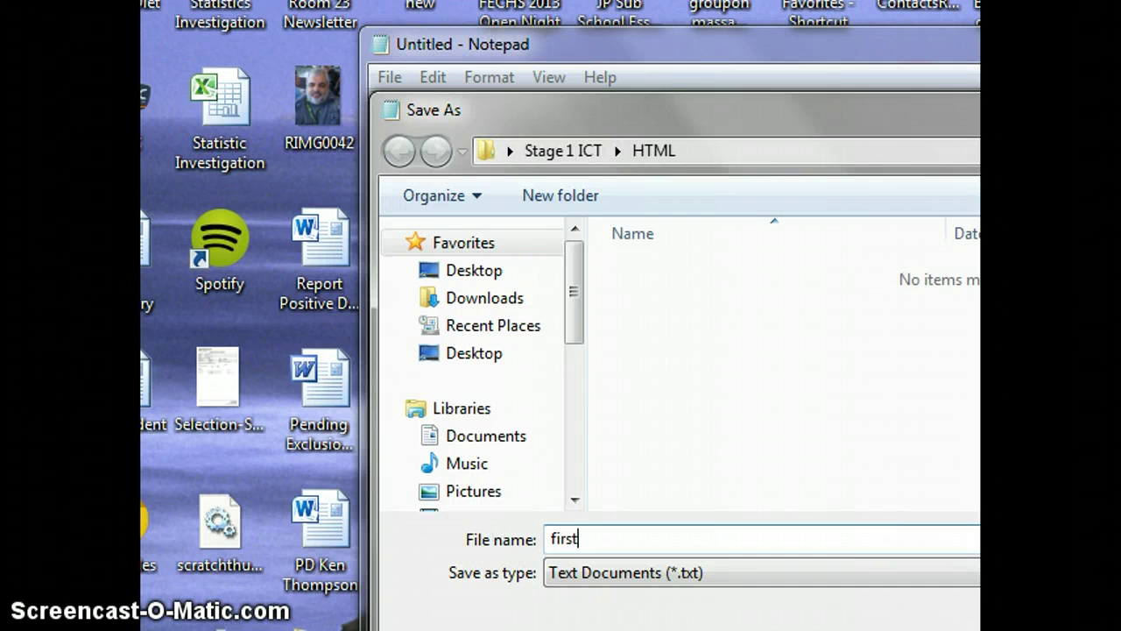
pyautogui.write('.ht')
pyautogui.write('ml')
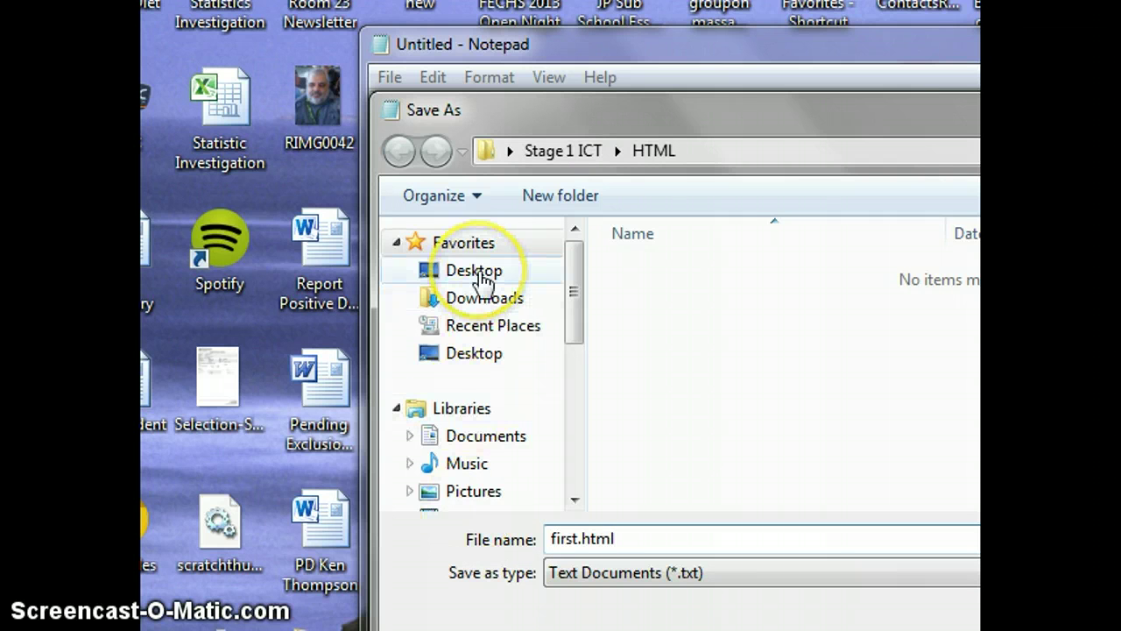
pyautogui.click(474, 270)
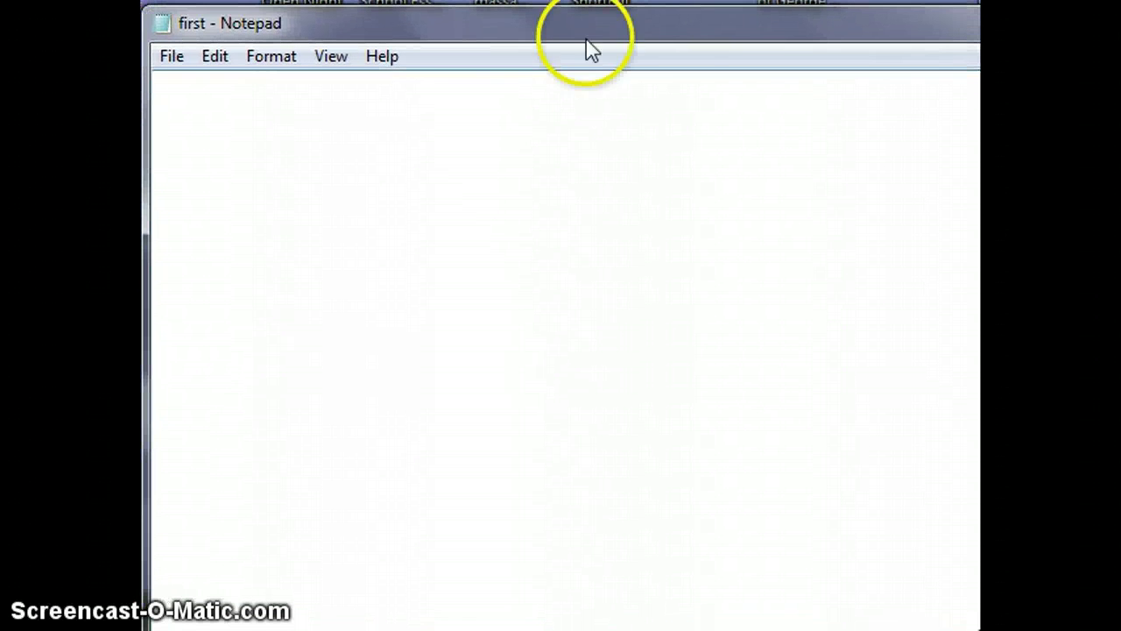
# Write an opening <html> tag with a closing </html> tag a few lines below.
pyautogui.click(580, 203)
pyautogui.write('<')
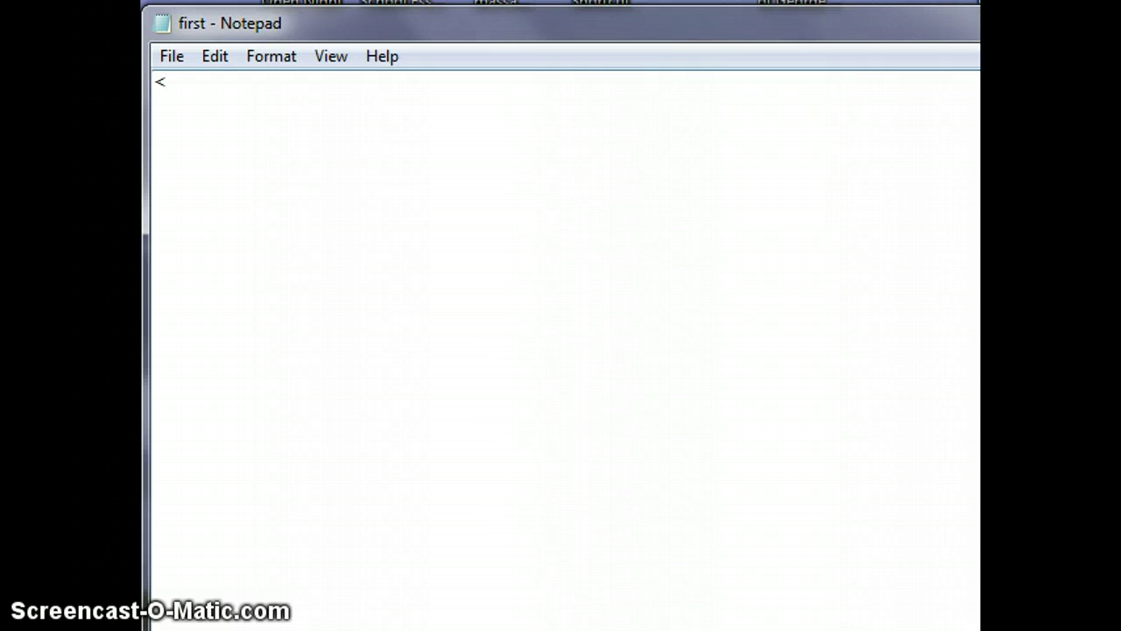
pyautogui.write('html')
pyautogui.write('>')
pyautogui.press('Return')
pyautogui.press('Return')
pyautogui.write('<')
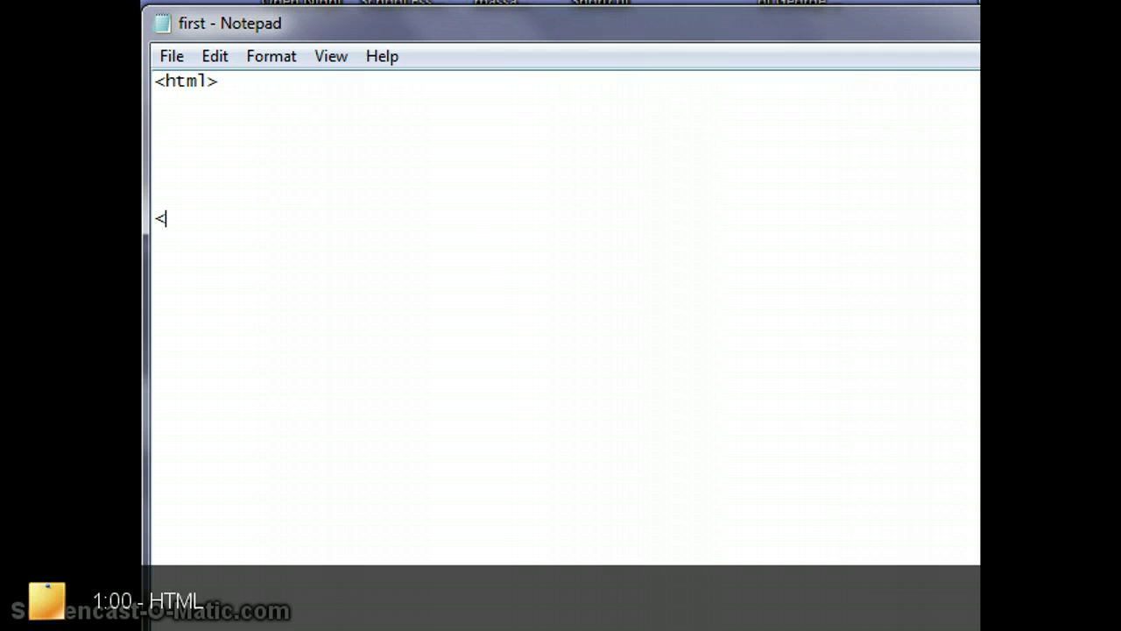
pyautogui.write('/html>')
pyautogui.press('Up')
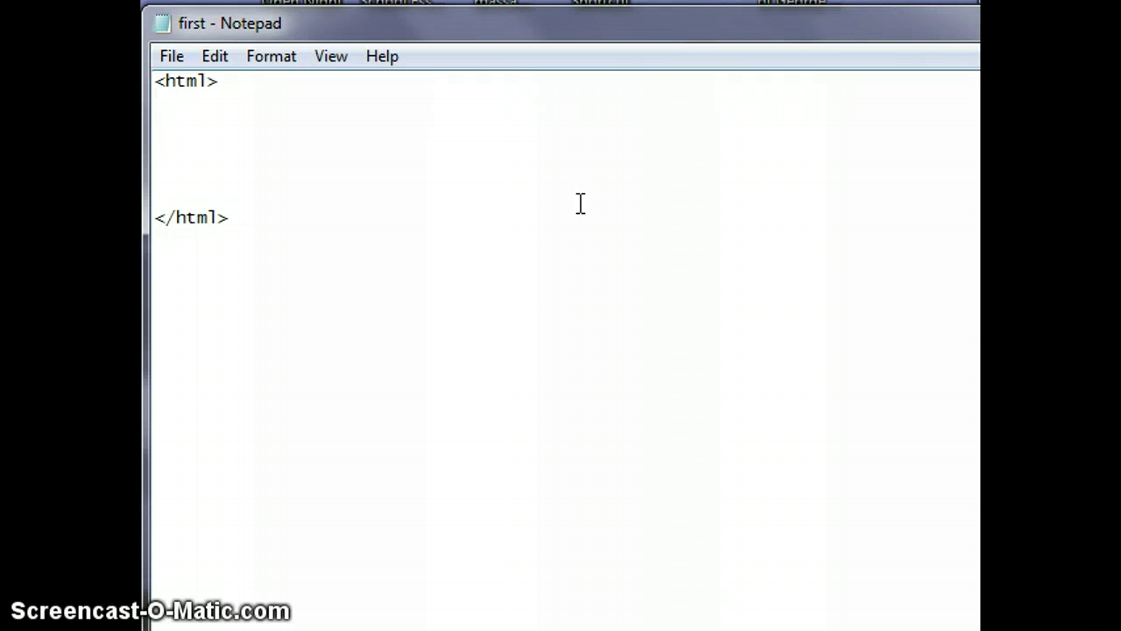
pyautogui.write('<')
pyautogui.write('head')
# Insert <head> and </head> tags with blank lines between and after them.
pyautogui.press('Return')
pyautogui.press('Return')
pyautogui.press('Return')
pyautogui.press('Return')
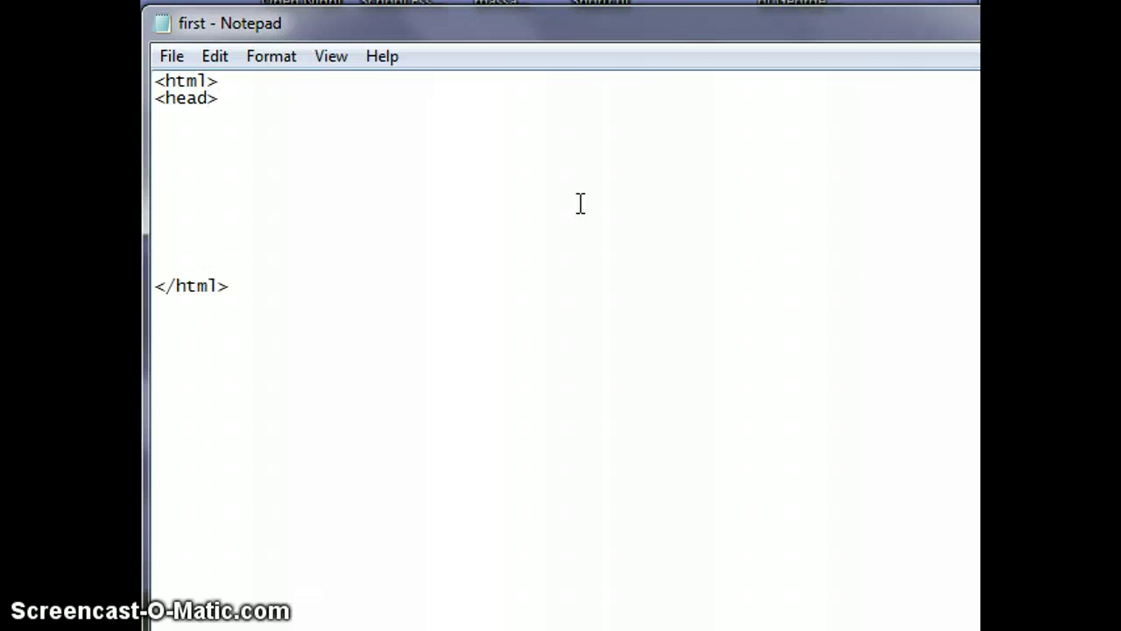
pyautogui.write('</head')
pyautogui.press('Return')
pyautogui.press('Return')
pyautogui.press('Return')
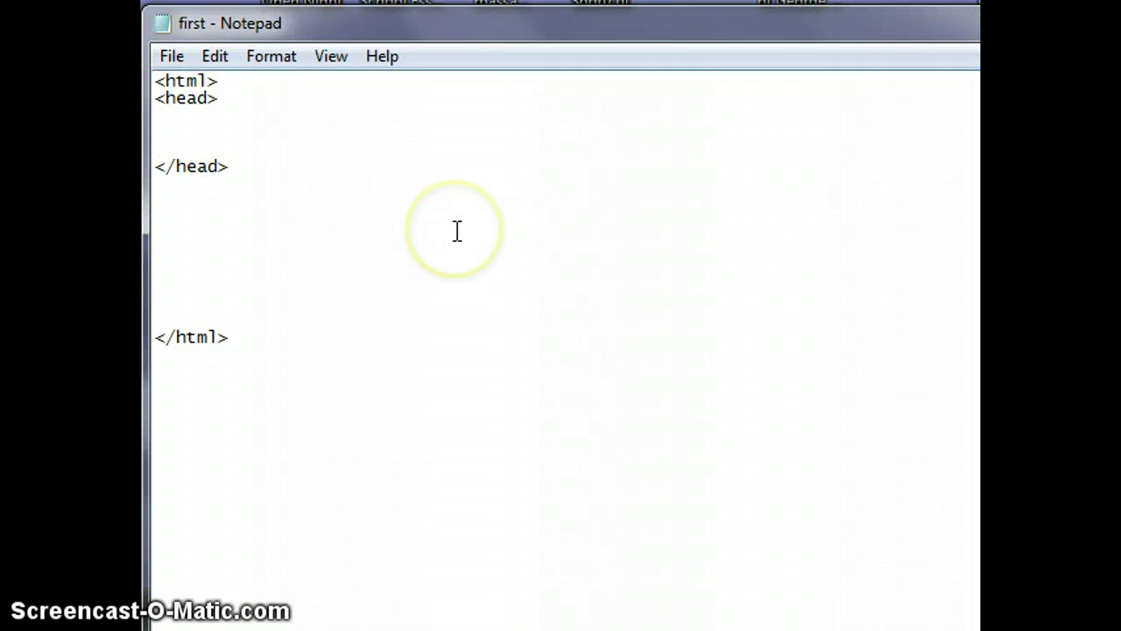
pyautogui.write('<body')
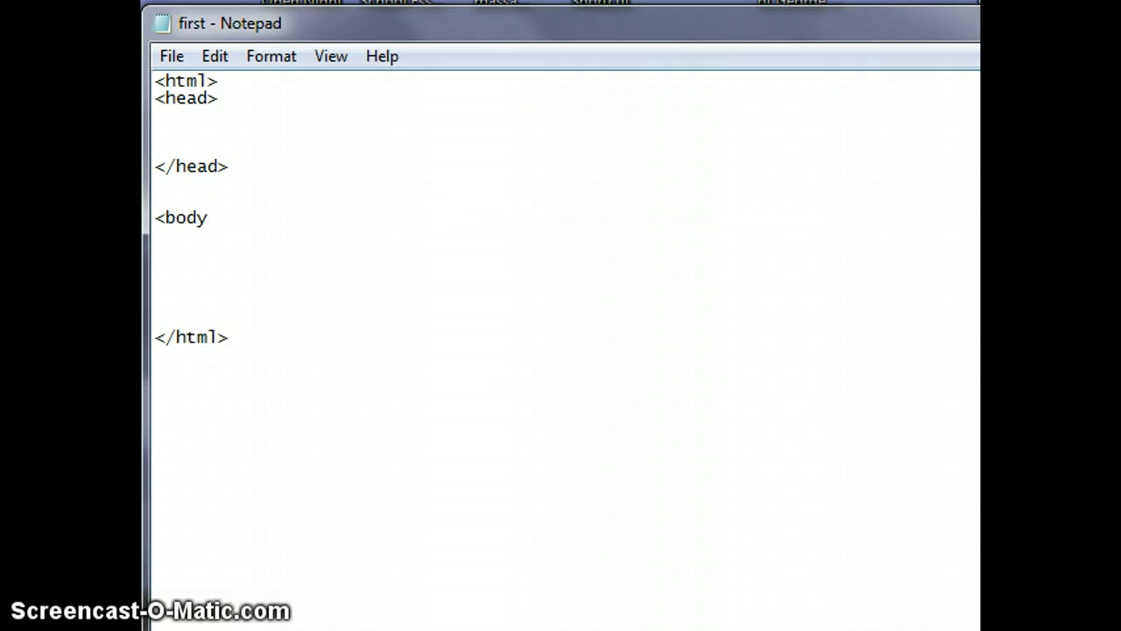
pyautogui.write('>')
# Insert <body> and </body> tags and delete the surplus blank lines above </html>.
pyautogui.press('Return')
pyautogui.press('Return')
pyautogui.press('Return')
pyautogui.press('Return')
pyautogui.press('Return')
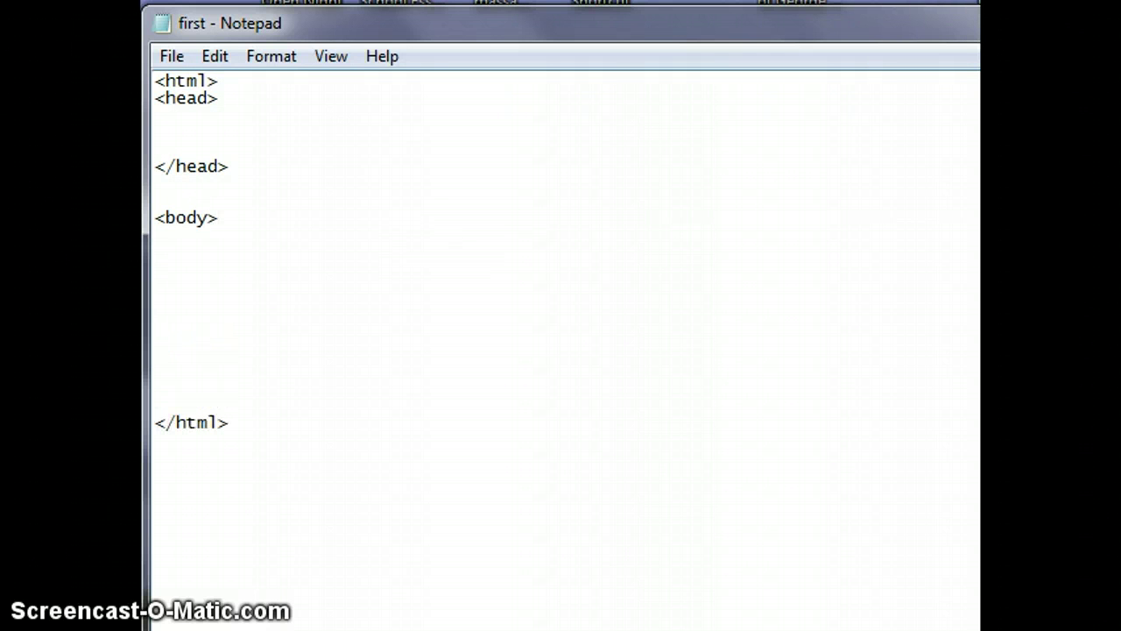
pyautogui.write('</body')
pyautogui.write('>')
pyautogui.press('BackSpace')
pyautogui.press('BackSpace')
pyautogui.press('BackSpace')
pyautogui.press('BackSpace')
pyautogui.press('BackSpace')
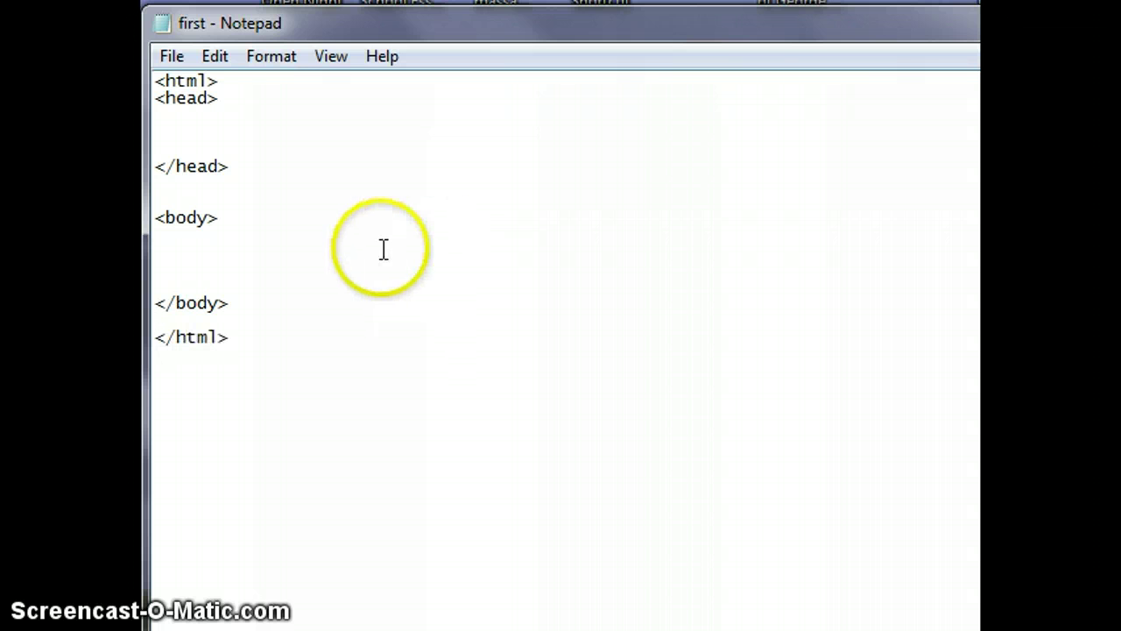
# Re-save the skeleton as first.html on the Desktop, reaching the replace-file prompt.
pyautogui.click(172, 56)
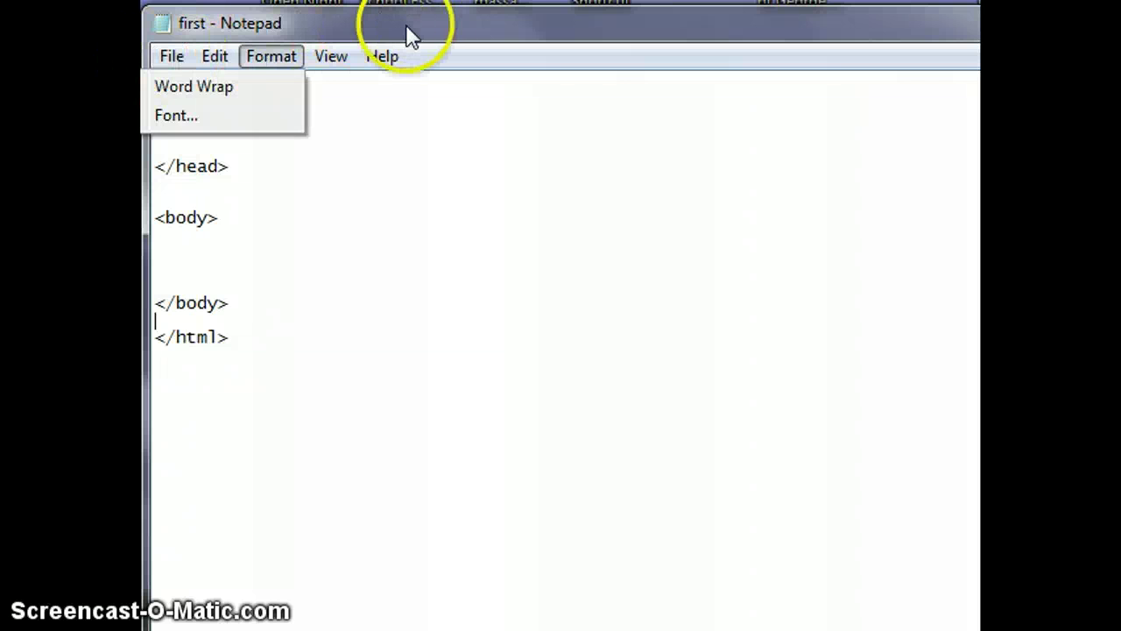
pyautogui.click(331, 56)
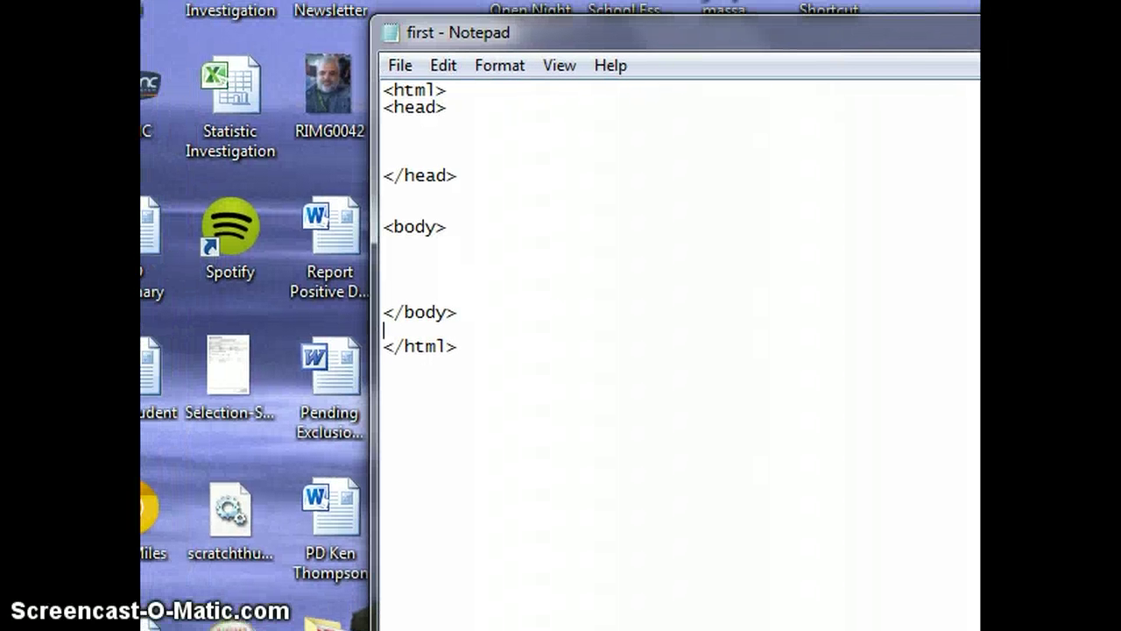
pyautogui.click(410, 68)
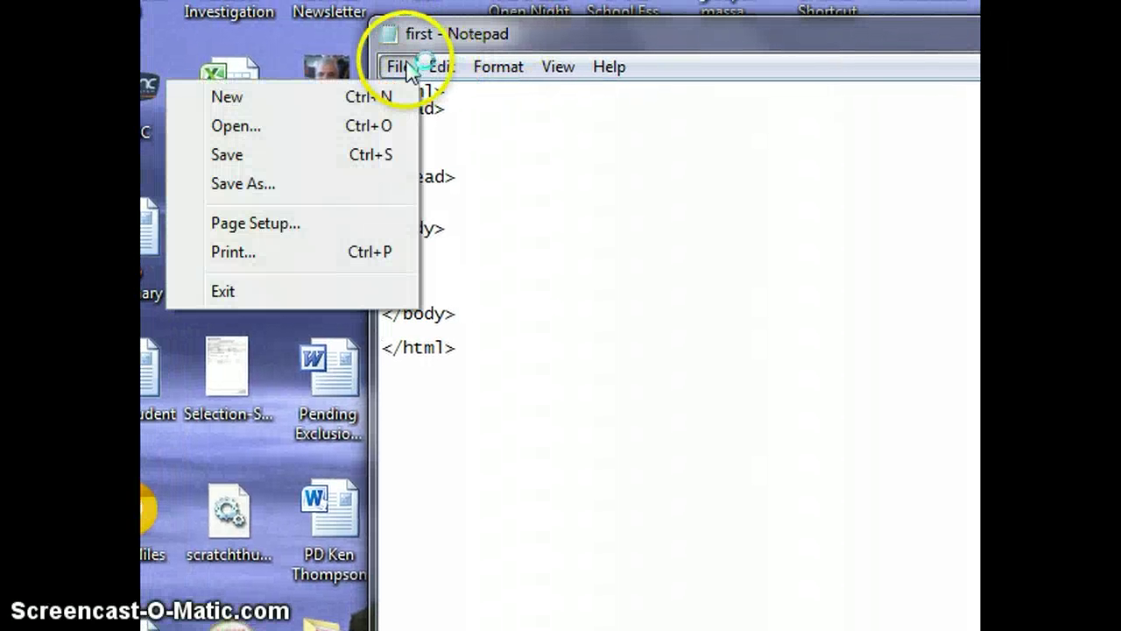
pyautogui.click(311, 182)
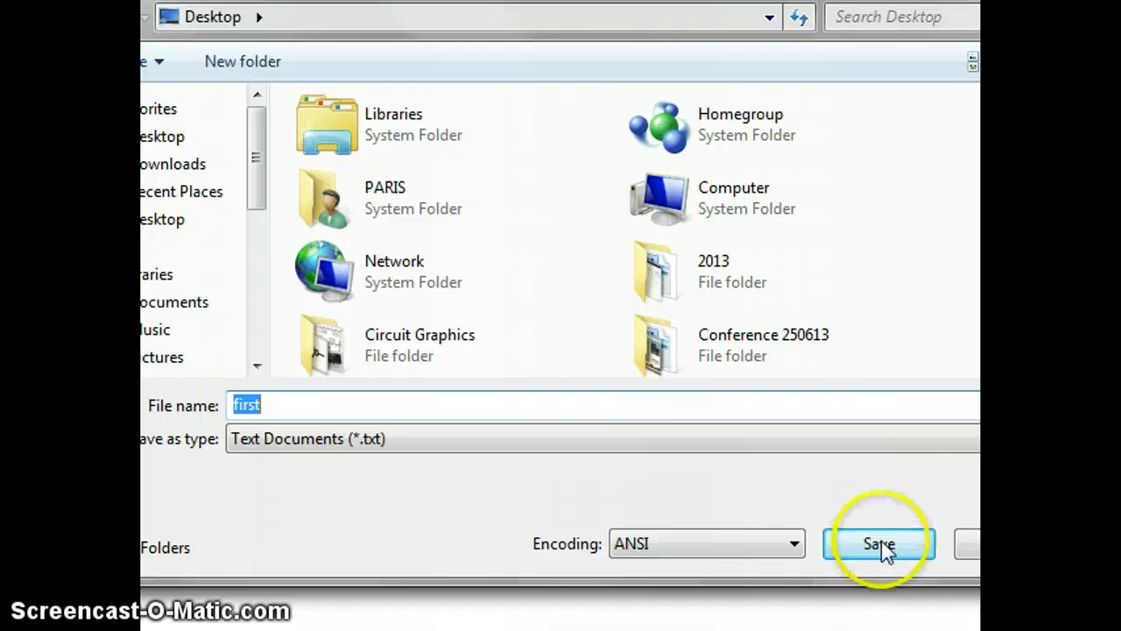
pyautogui.click(878, 543)
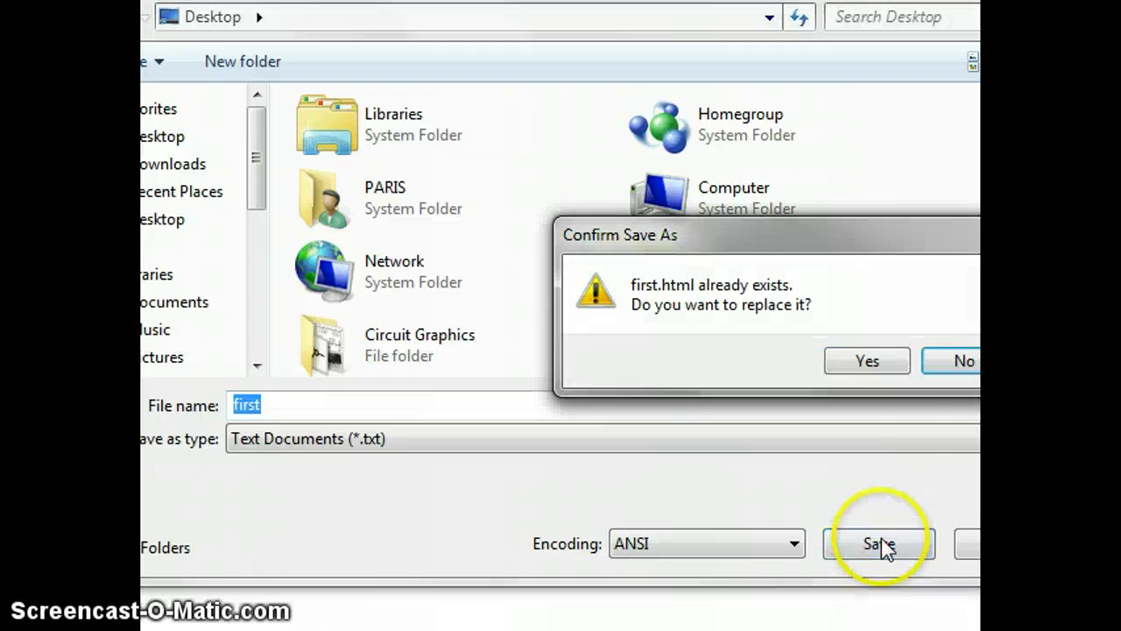